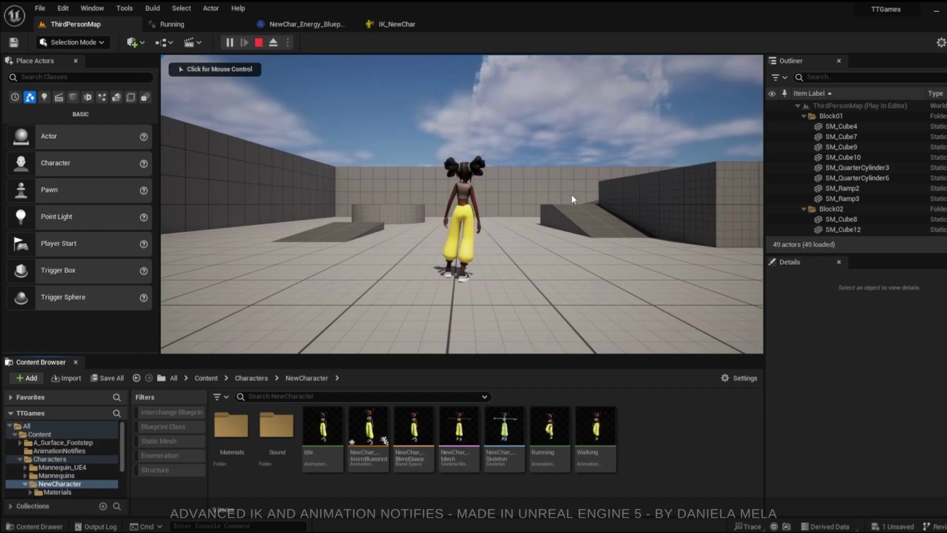
Take control of the game view full-screen and run the character forward to show sparkle footsteps
left_click(567, 199)
key("shift+F1")
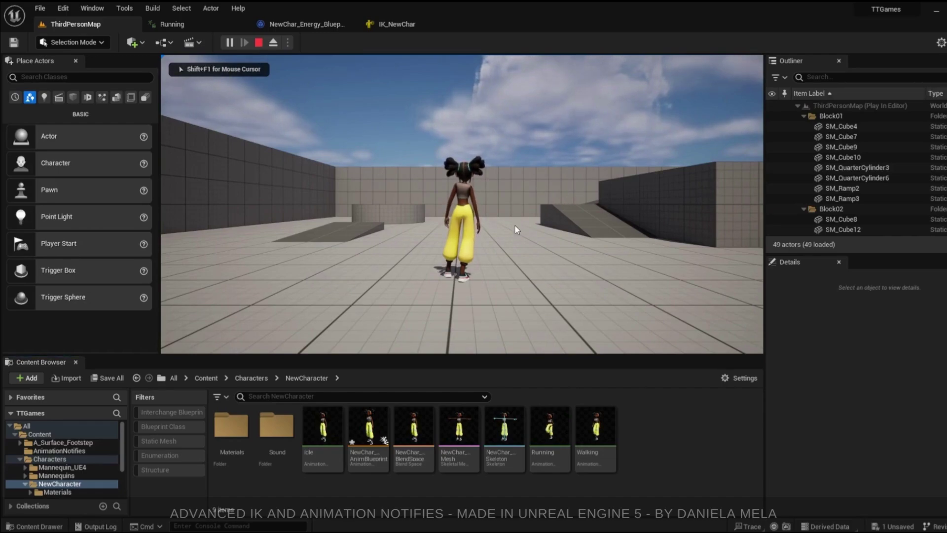
key("F11")
key("w")
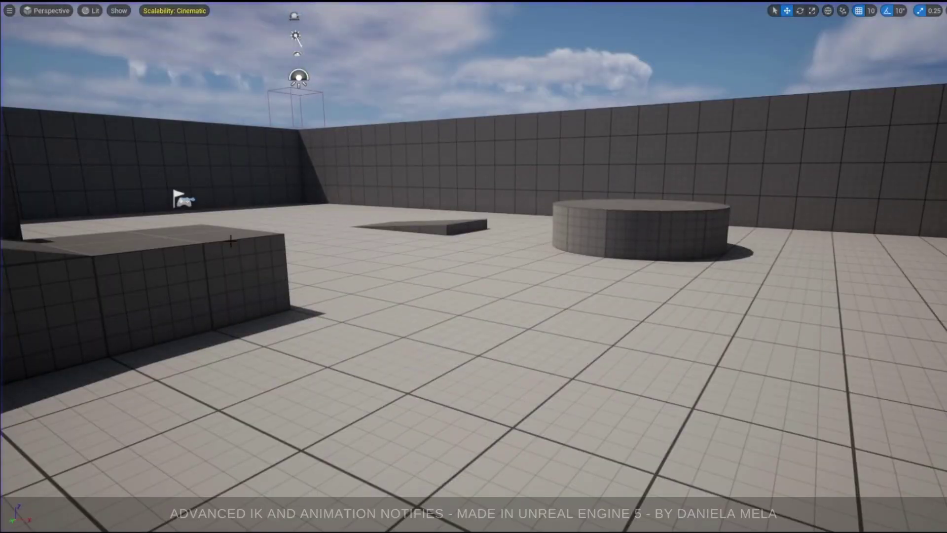
Leave immersive mode, open NewChar_Skeleton and switch to the Running animation
key("F11")
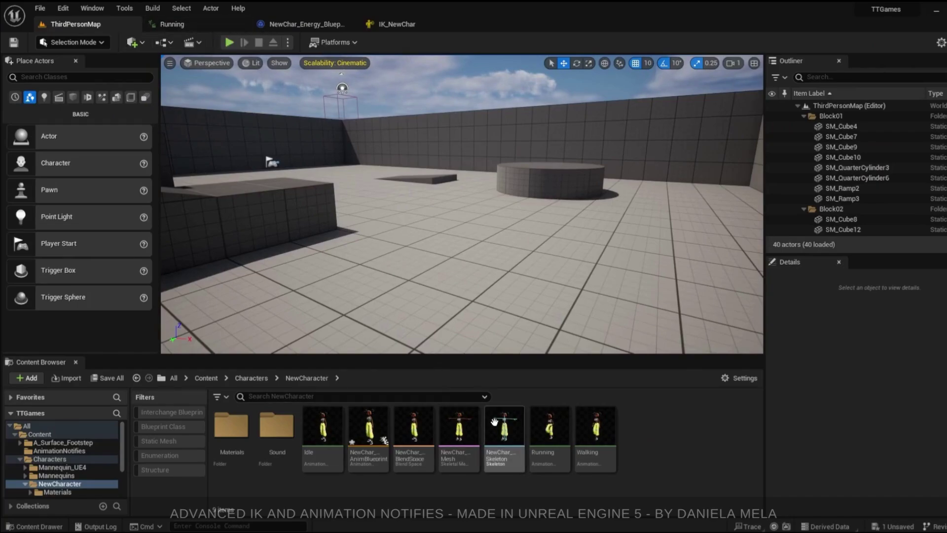
double_click(513, 430)
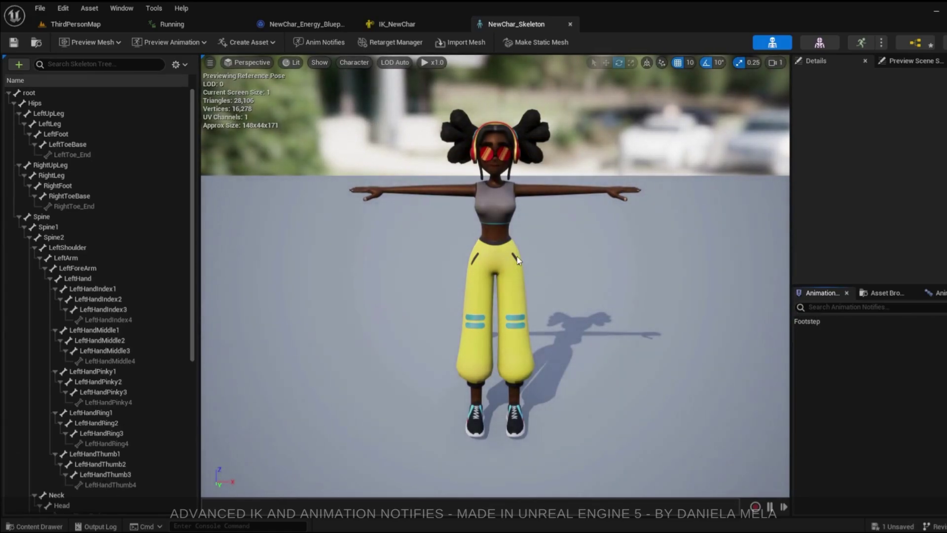
left_click(166, 22)
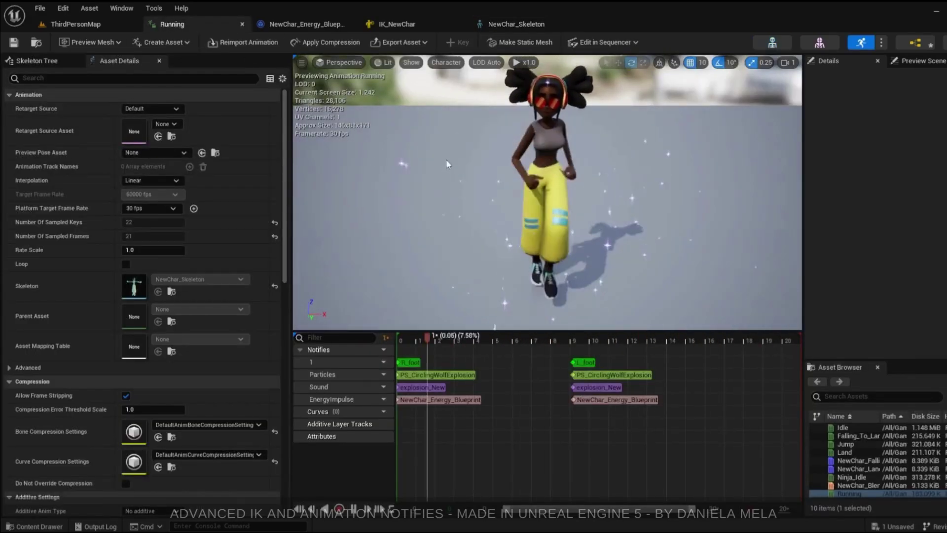
Inspect the Running animation's particle effect notify and both explosion sound notifies in Details
left_click(76, 24)
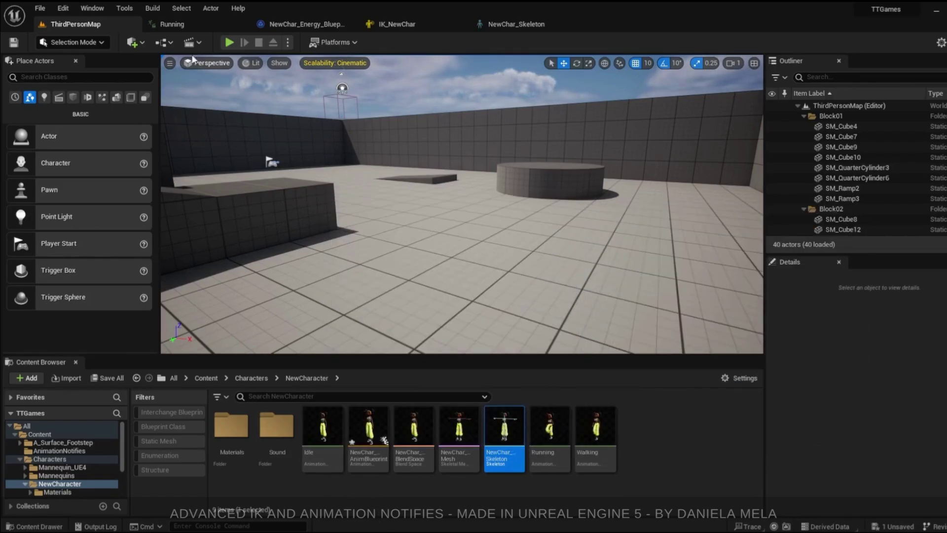
left_click(191, 26)
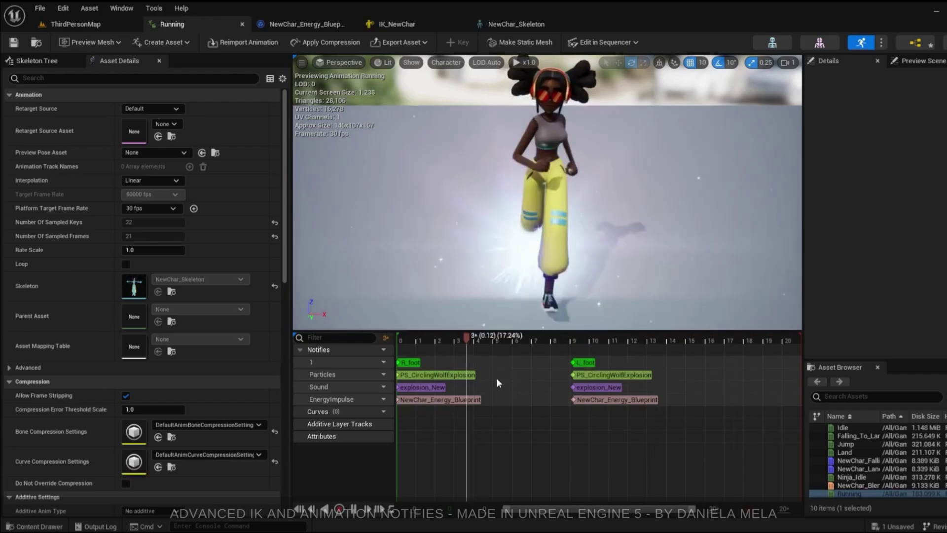
mouse_move(449, 373)
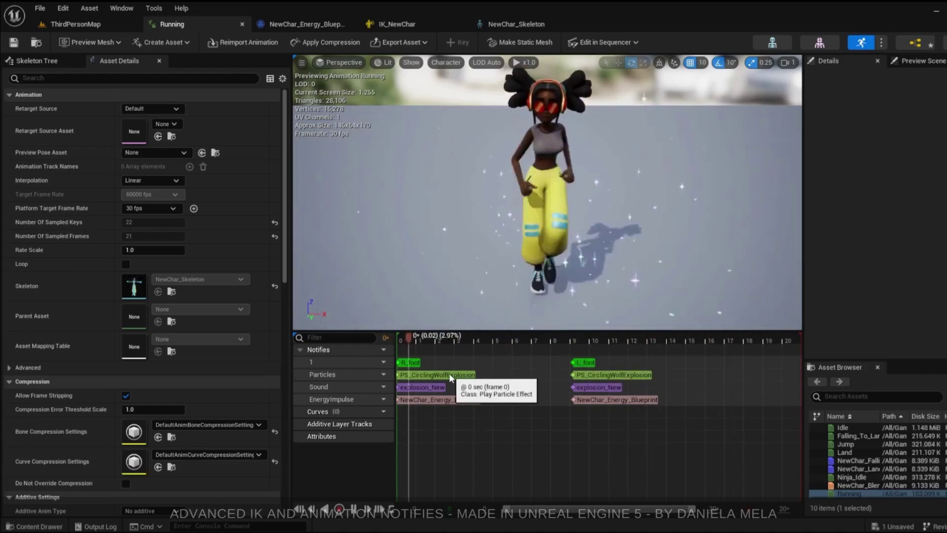
left_click(596, 374)
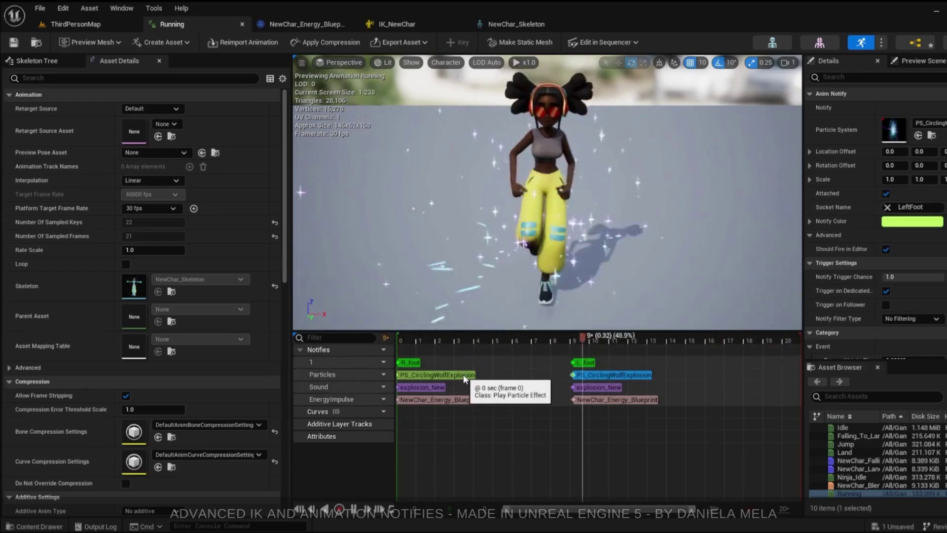
left_click(421, 389)
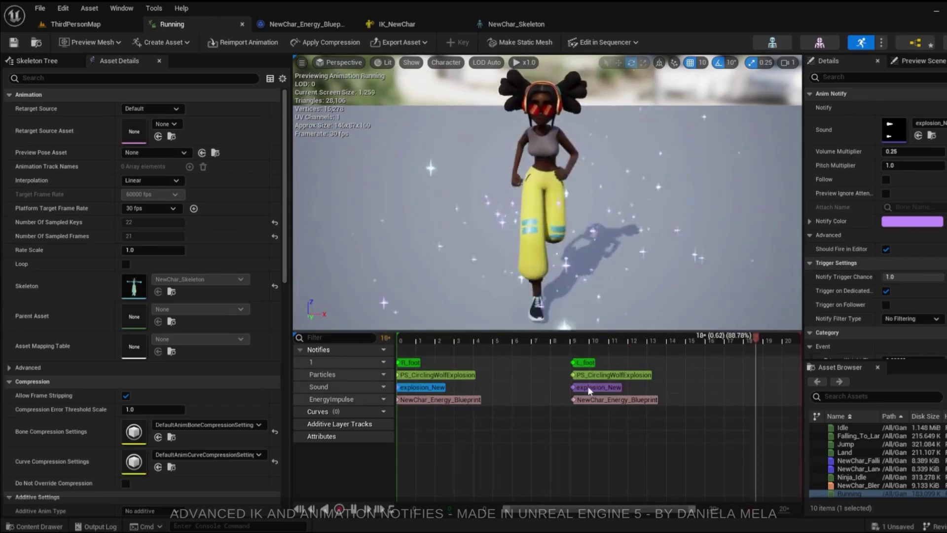
left_click(597, 388)
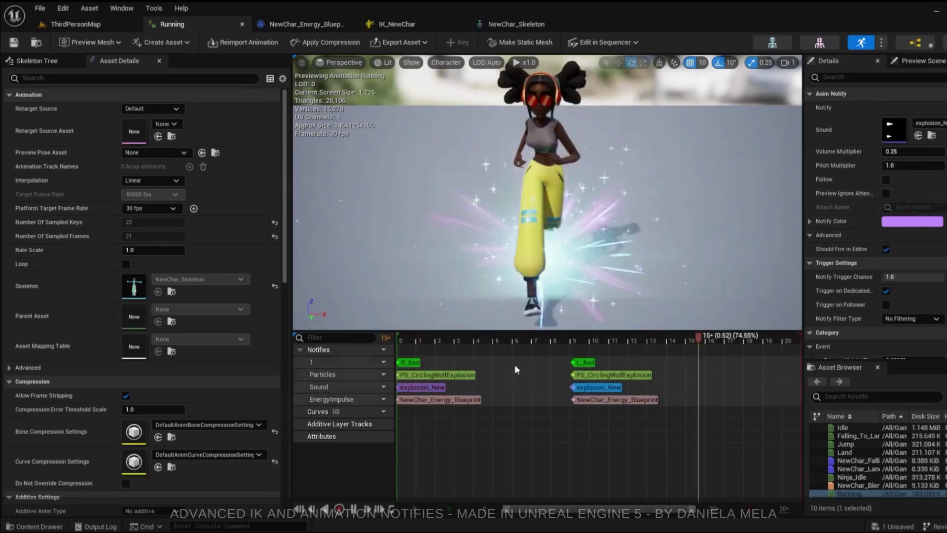
Inspect both energy blueprint notifies, then bring up NewChar_Energy_Blueprint
left_click(456, 399)
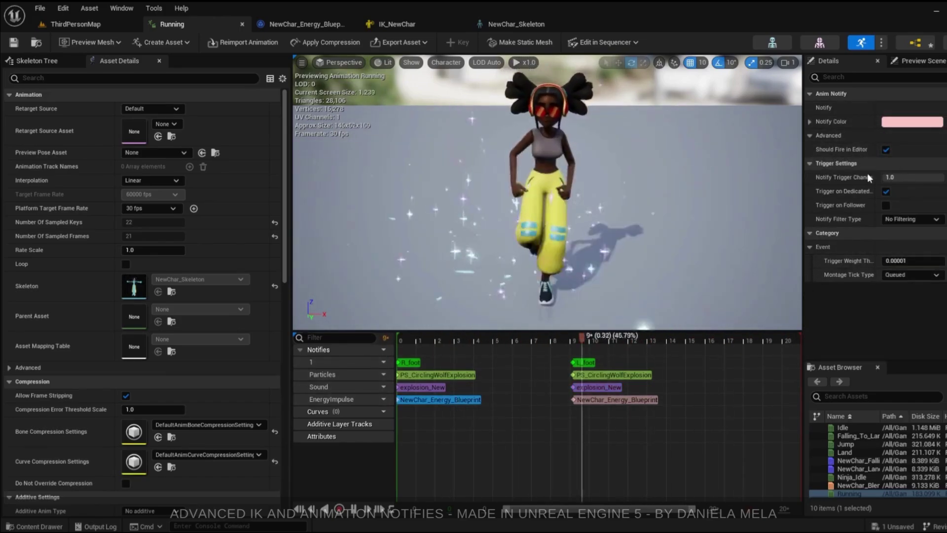
left_click(617, 399)
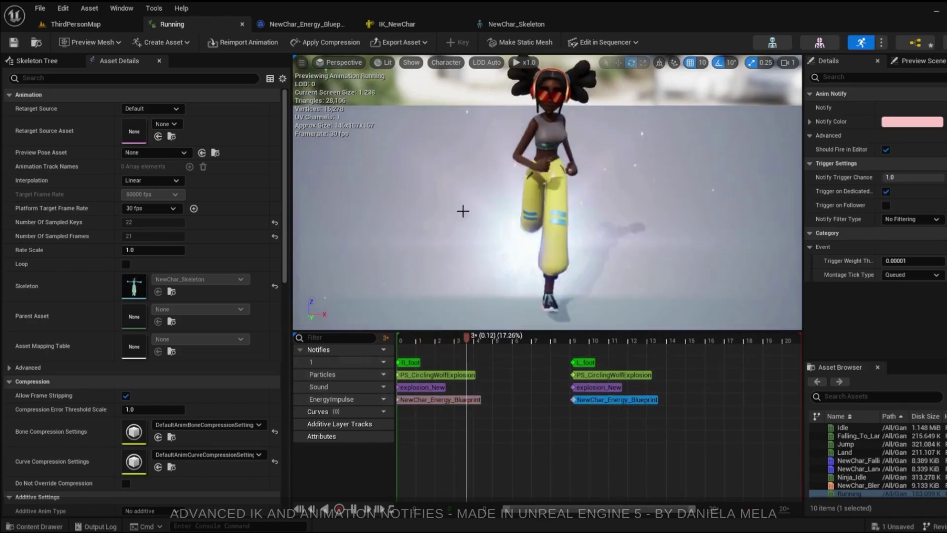
left_click(312, 24)
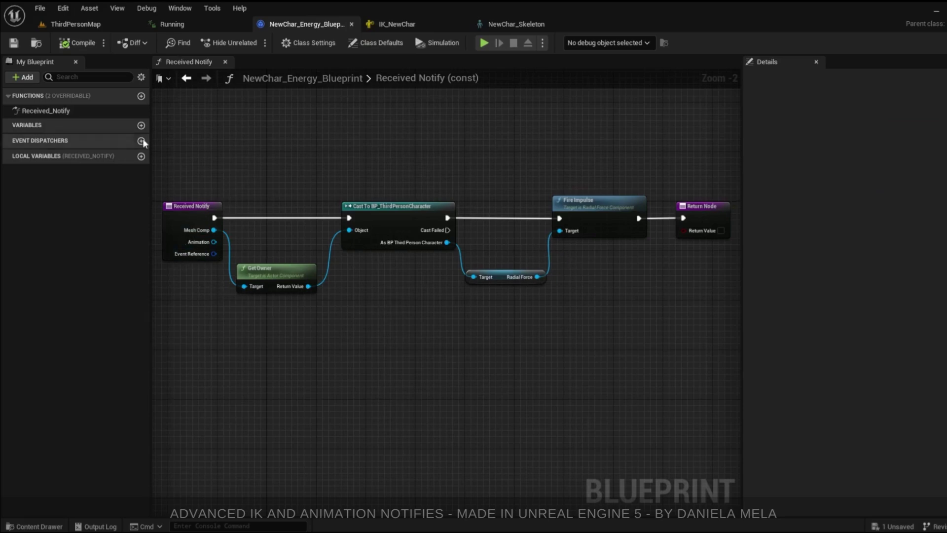
Select Received_Notify and pan its graph to the Fire Impulse nodes, then return to ThirdPersonMap
left_click(83, 114)
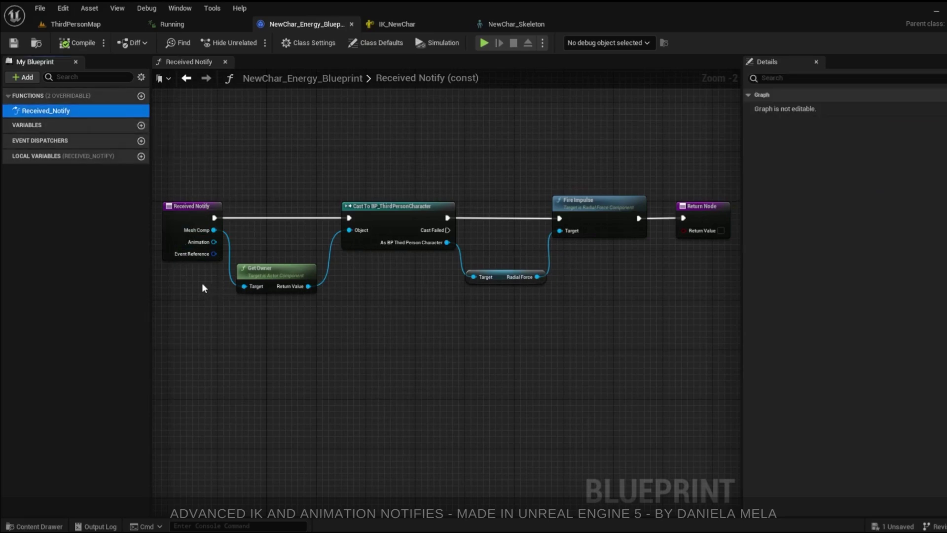
scroll(199, 281, "up", 2)
right_click_drag(197, 283, 194, 288)
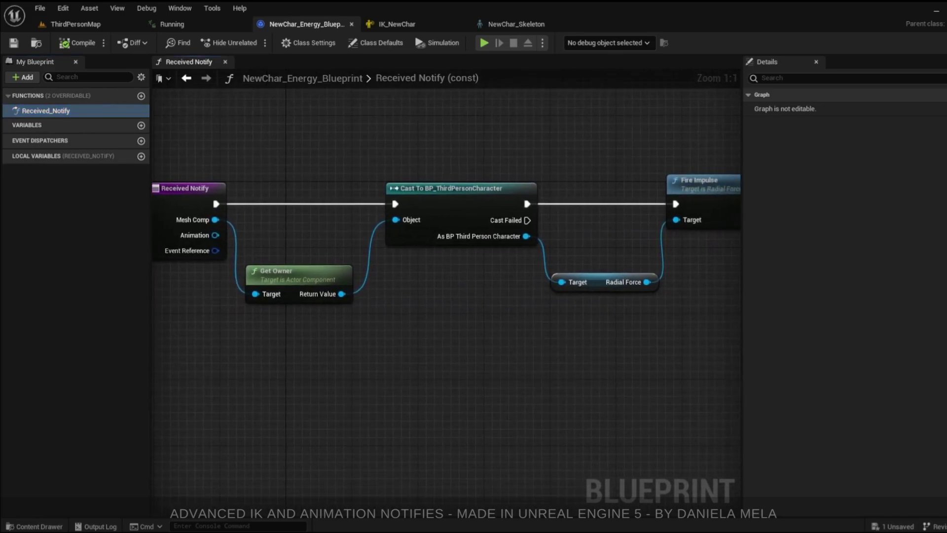
right_click_drag(401, 279, 389, 258)
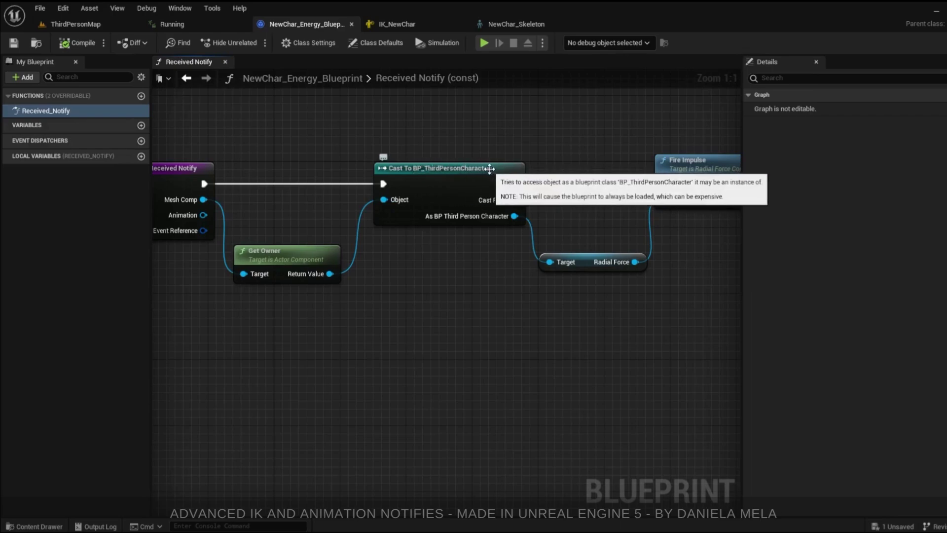
right_click_drag(494, 250, 370, 269)
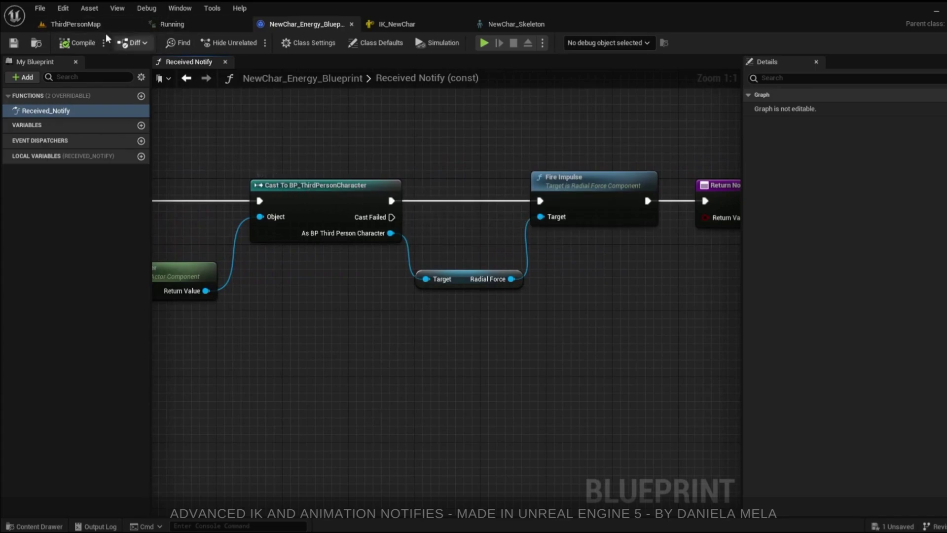
left_click(79, 25)
scroll(69, 460, "down", 2)
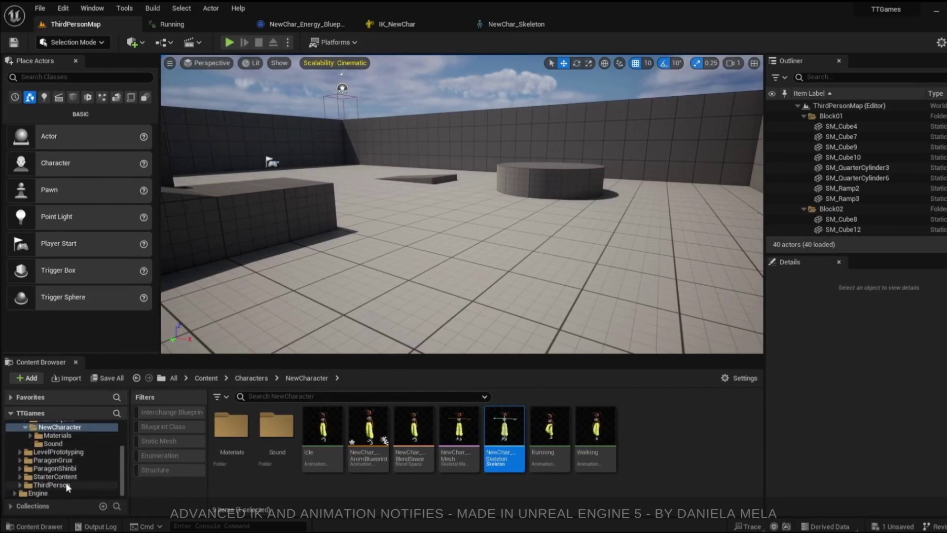
Open BP_ThirdPersonCharacter from ThirdPerson > Blueprints, then go back to NewChar_Energy_Blueprint
left_click(66, 483)
double_click(231, 424)
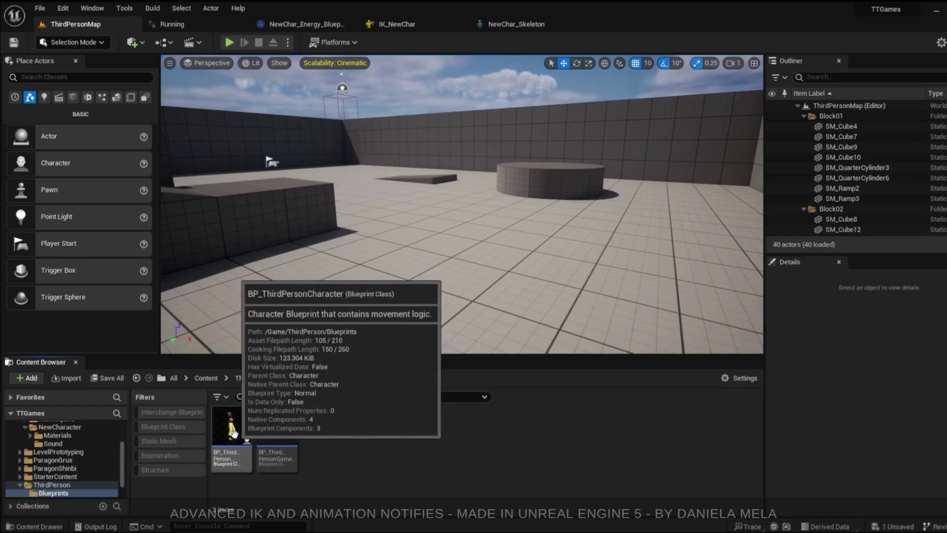
double_click(237, 429)
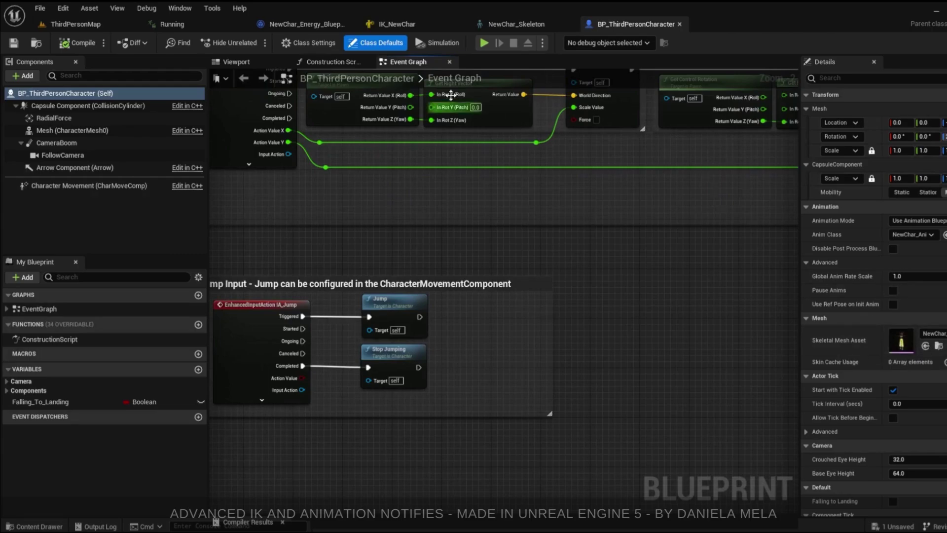
left_click(309, 23)
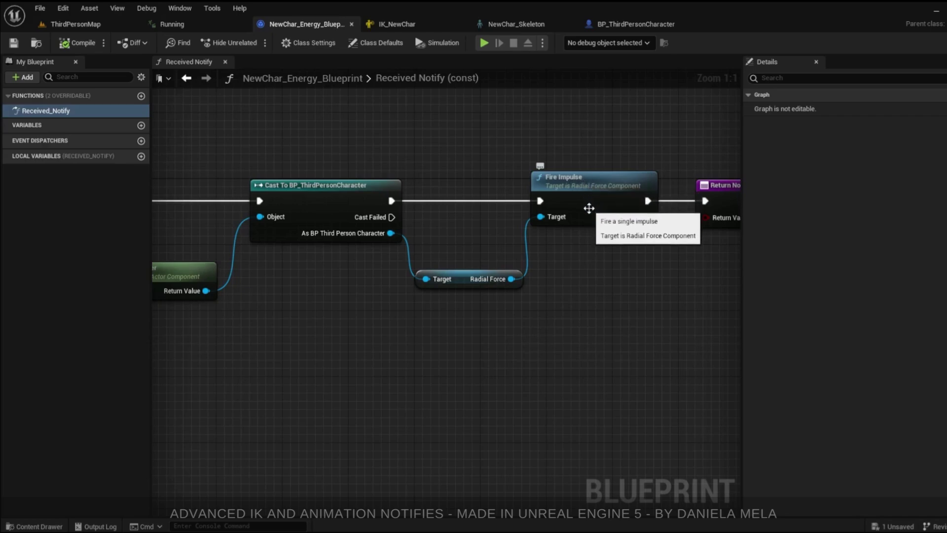
Frame the whole Received Notify function, check Running's notify tracks, then switch to IK_NewChar
right_click_drag(674, 296, 541, 271)
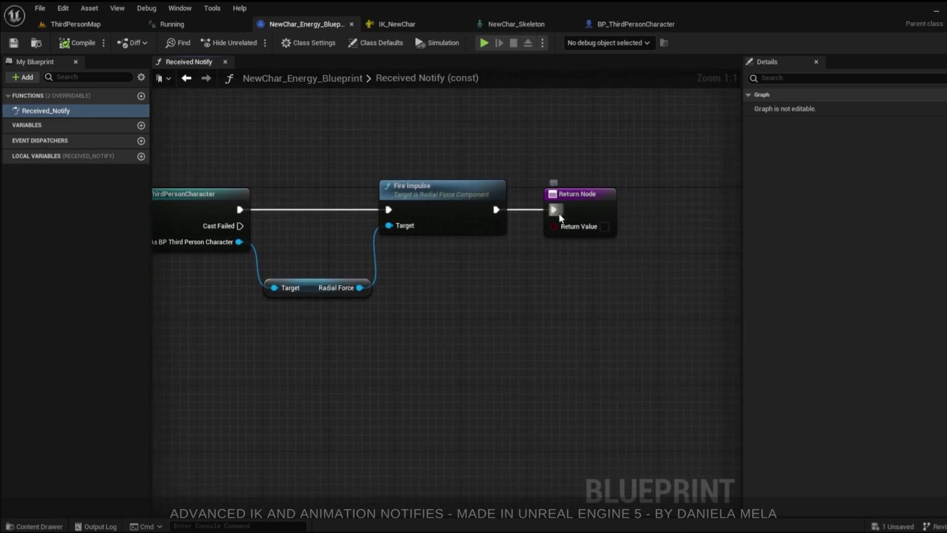
scroll(484, 278, "down", 2)
right_click_drag(327, 333, 463, 305)
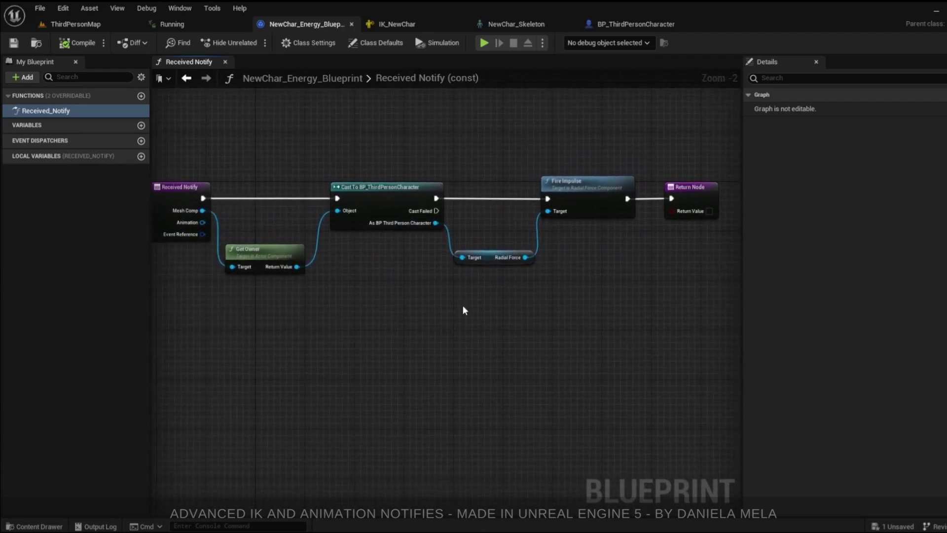
scroll(463, 306, "down", 1)
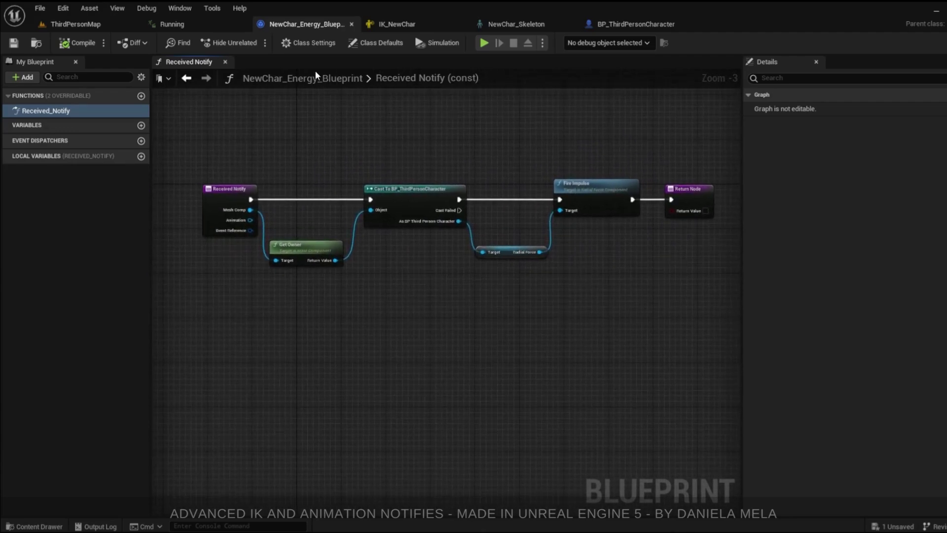
left_click(206, 25)
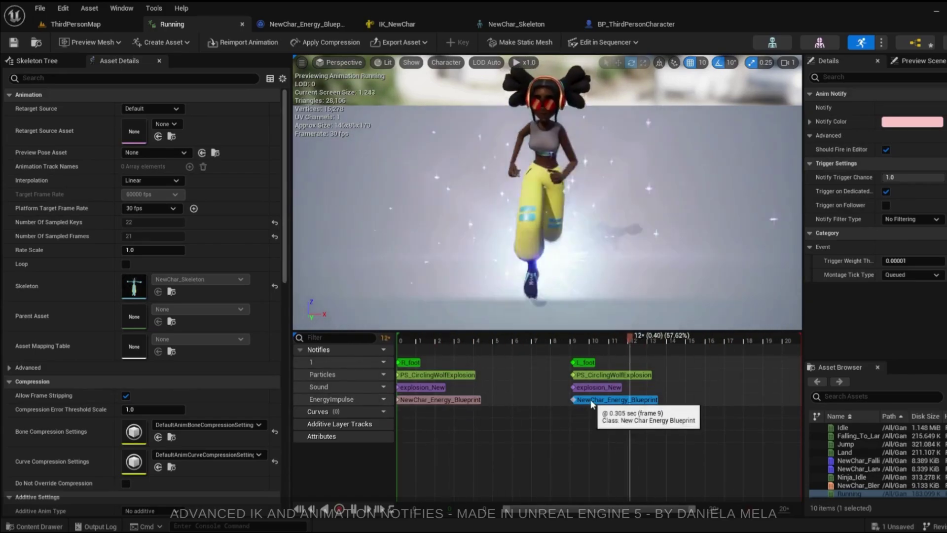
left_click(412, 26)
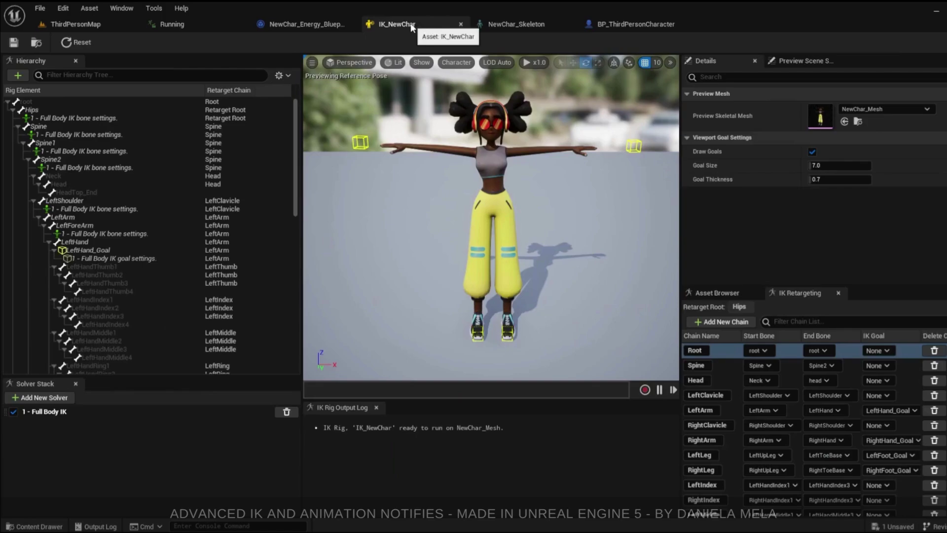
Select RightHand_Goal in the IK_NewChar preview and nudge it slightly along the arm
scroll(140, 204, "down", 6)
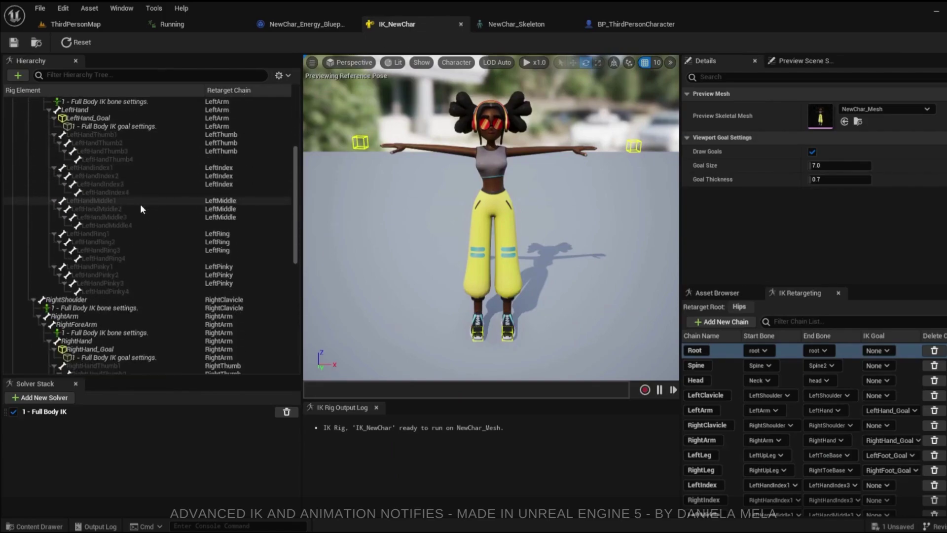
scroll(141, 206, "down", 2)
scroll(140, 206, "down", 2)
scroll(141, 206, "down", 2)
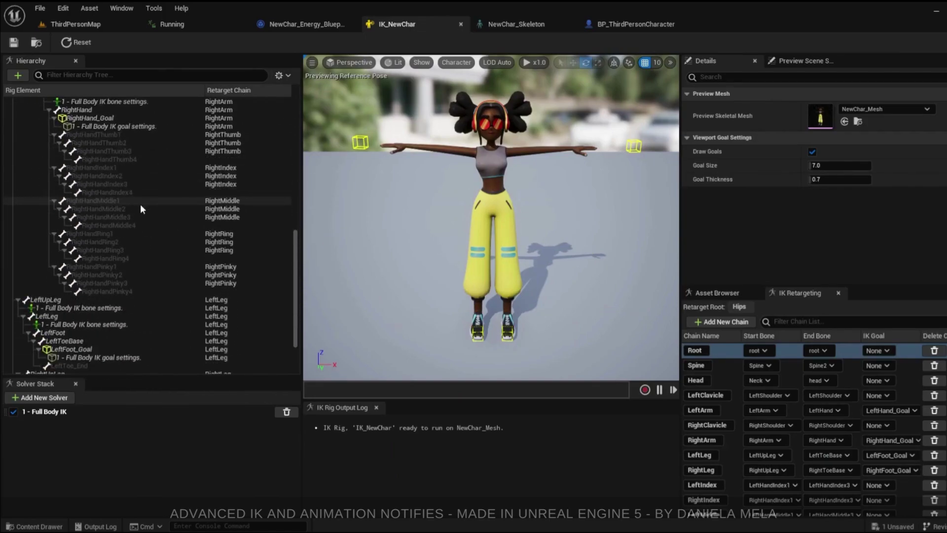
scroll(141, 206, "down", 2)
scroll(140, 203, "up", 3)
scroll(140, 203, "up", 2)
scroll(140, 204, "up", 3)
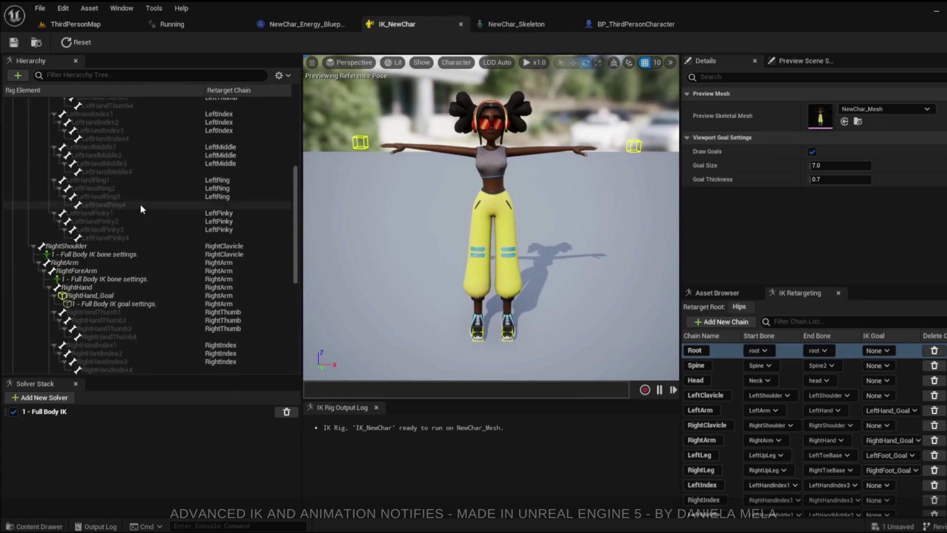
scroll(140, 203, "up", 2)
scroll(141, 204, "up", 4)
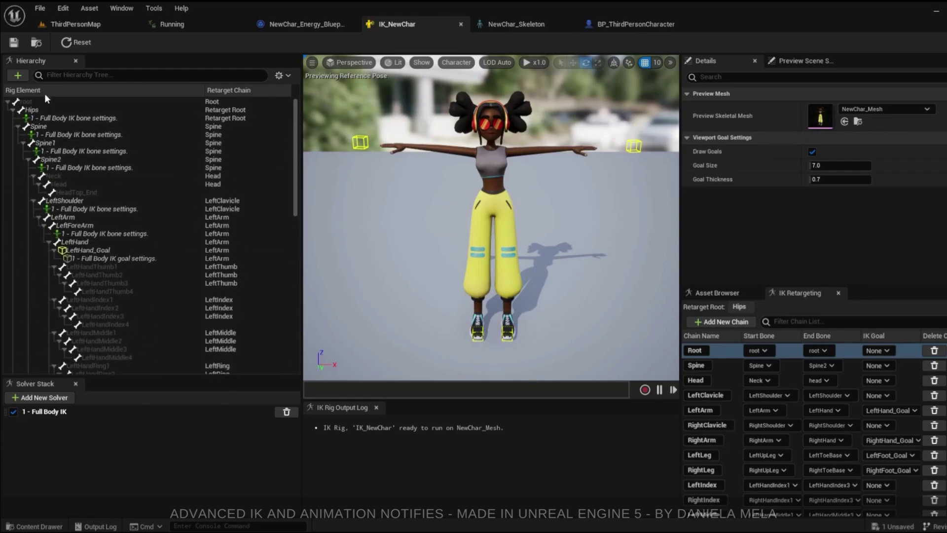
right_click_drag(359, 142, 390, 143)
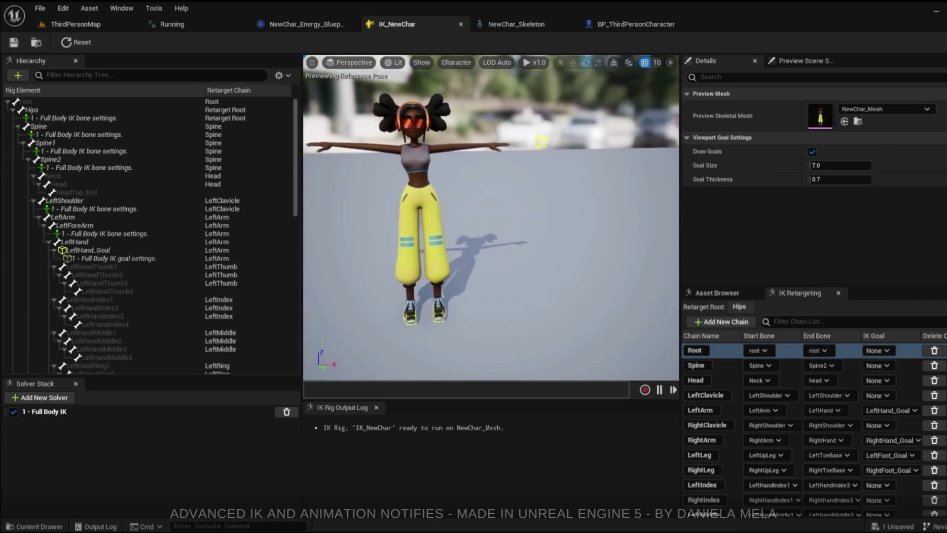
left_click(336, 143)
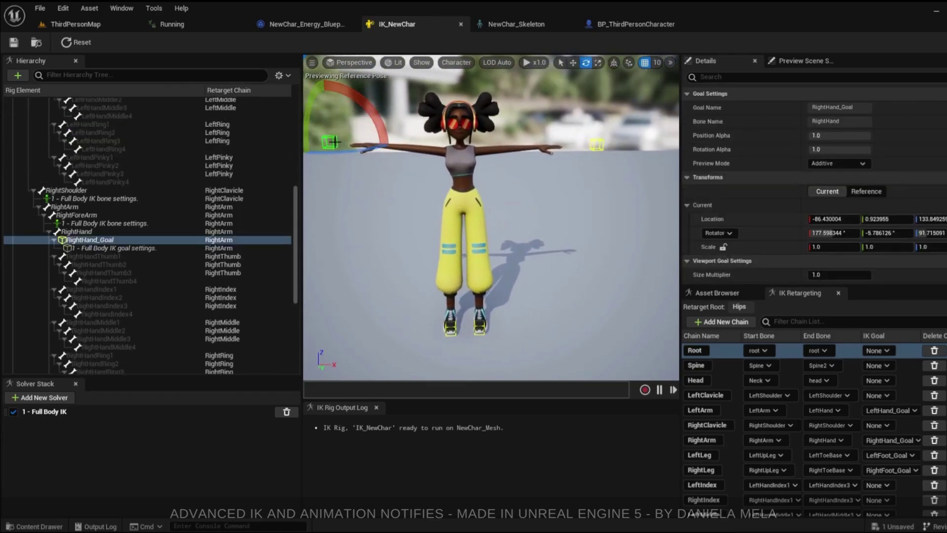
right_click_drag(334, 143, 338, 143)
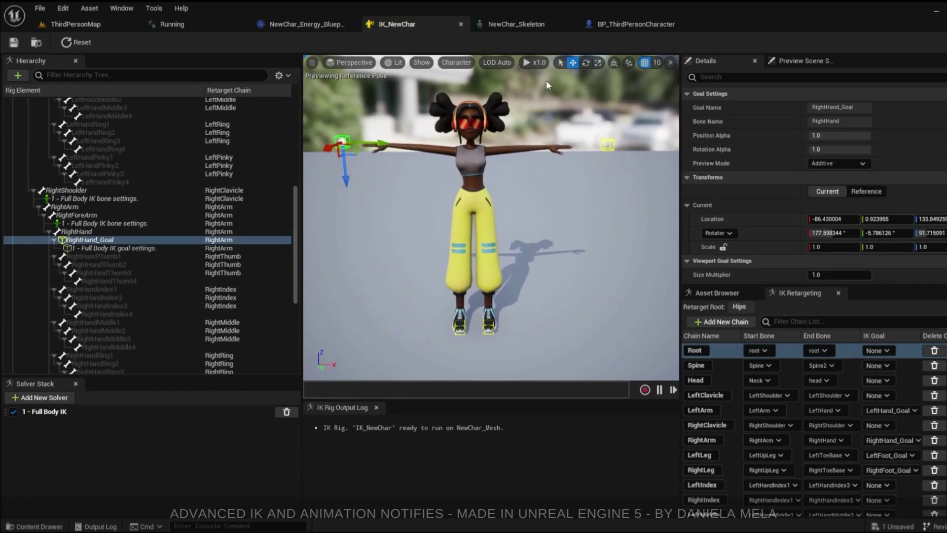
left_click_drag(382, 144, 385, 146)
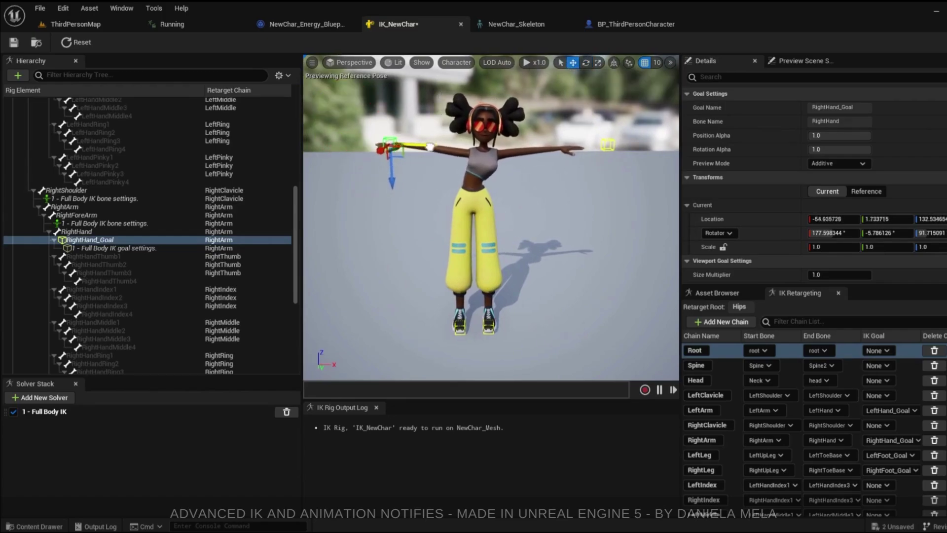
Select LeftHand_Goal and nudge it slightly outward
left_click(608, 145)
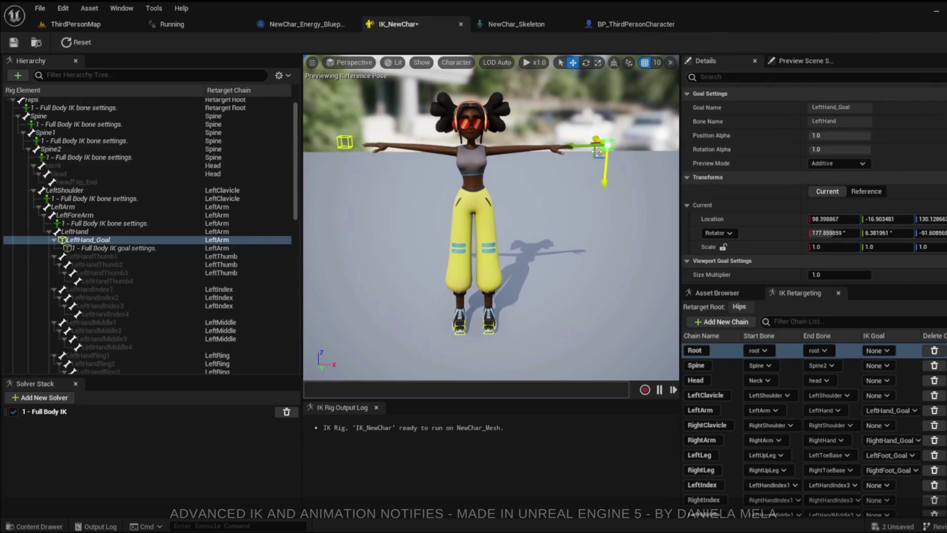
left_click_drag(574, 144, 559, 178)
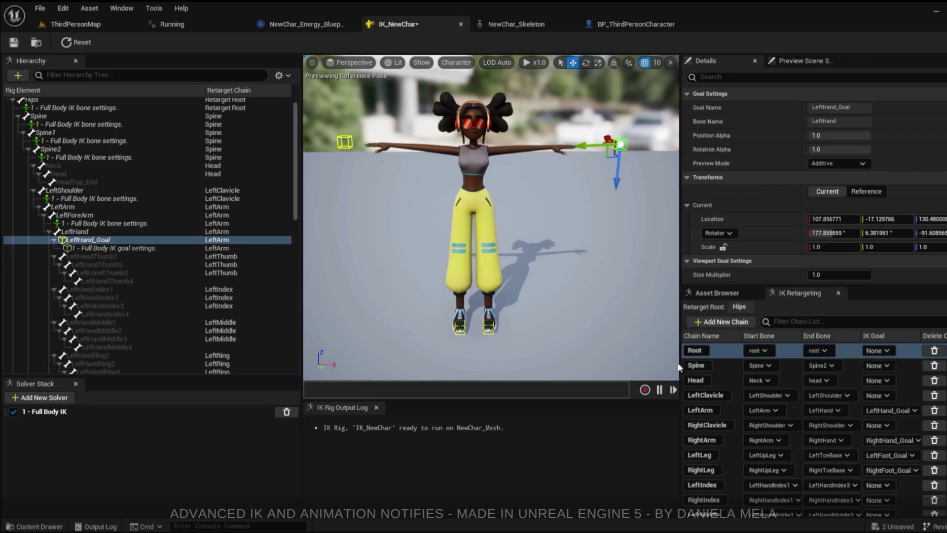
scroll(742, 365, "down", 3)
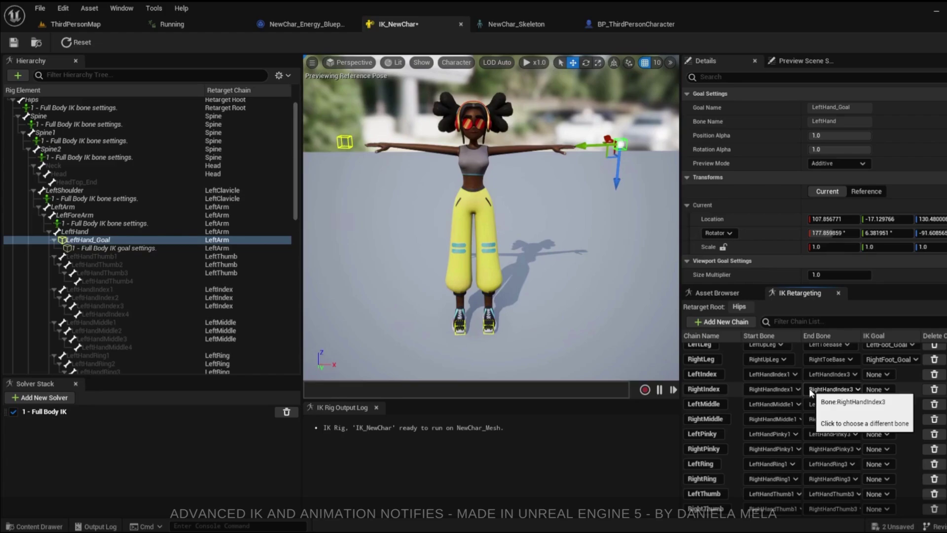
scroll(809, 389, "down", 1)
scroll(809, 388, "up", 4)
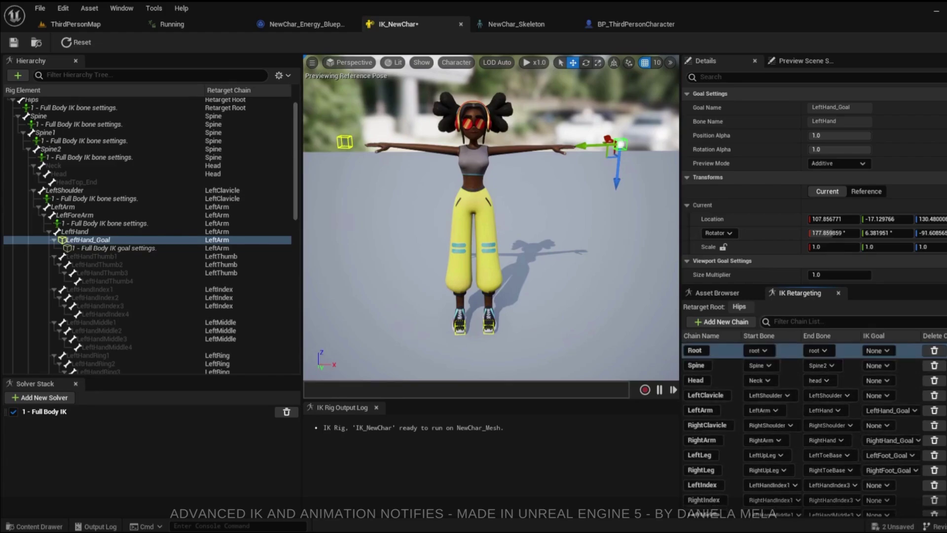
scroll(784, 413, "down", 2)
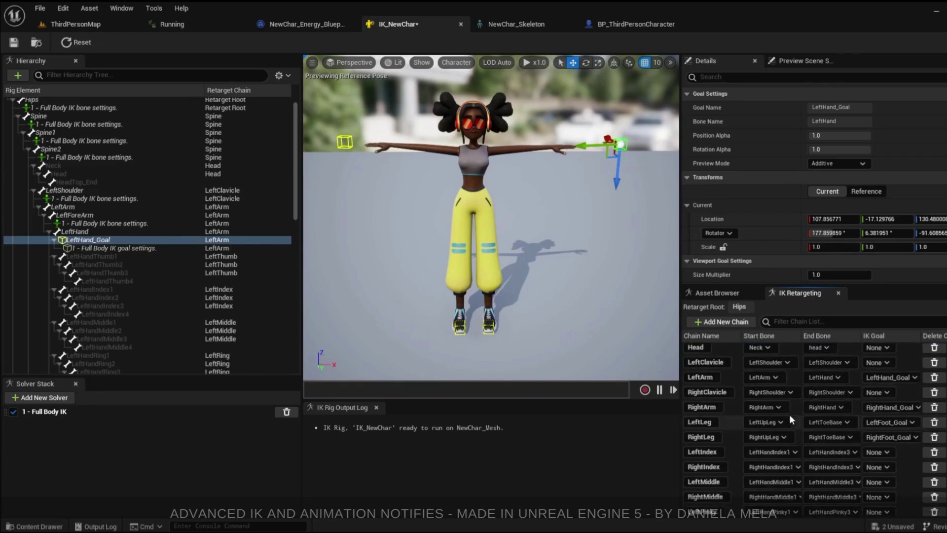
scroll(789, 414, "down", 3)
scroll(790, 416, "down", 2)
scroll(789, 414, "up", 4)
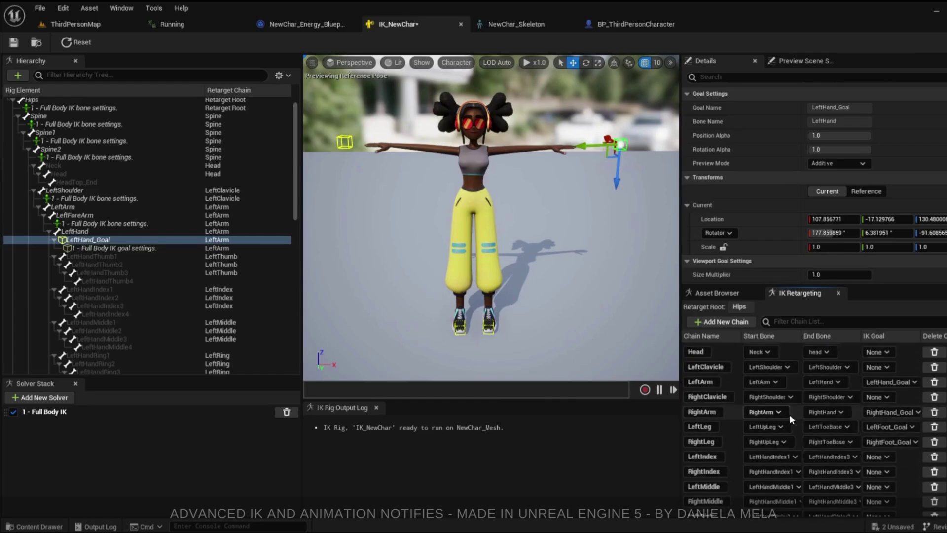
scroll(789, 414, "up", 3)
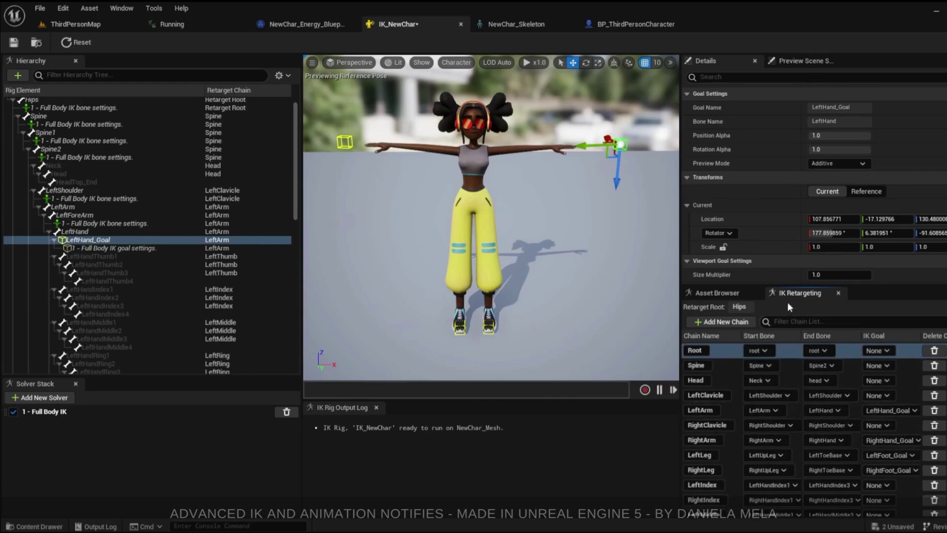
Switch through the NewChar_Skeleton and BP_ThirdPersonCharacter tabs back to ThirdPersonMap
left_click(507, 24)
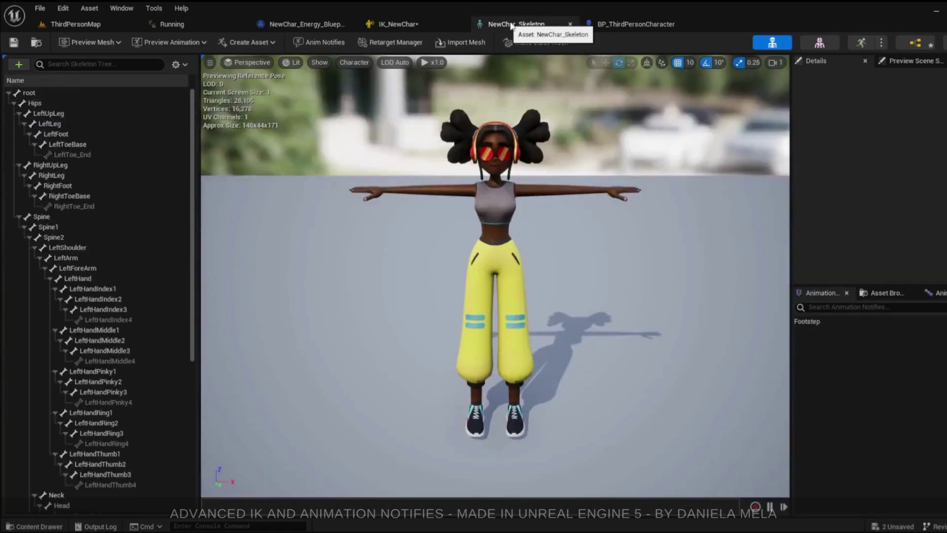
left_click(608, 25)
left_click(75, 24)
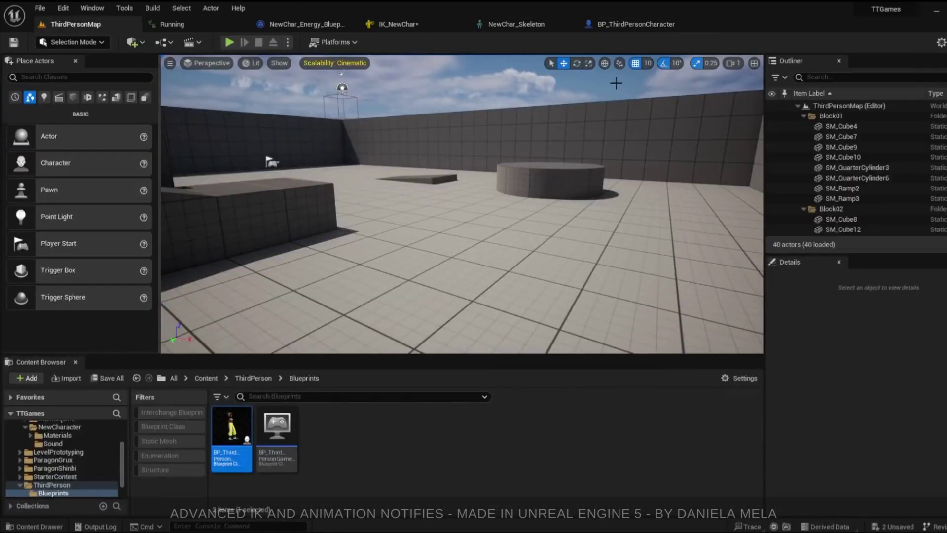
Play ThirdPersonMap in a maximized viewport and run the character forward through sparkle footsteps
left_click(224, 41)
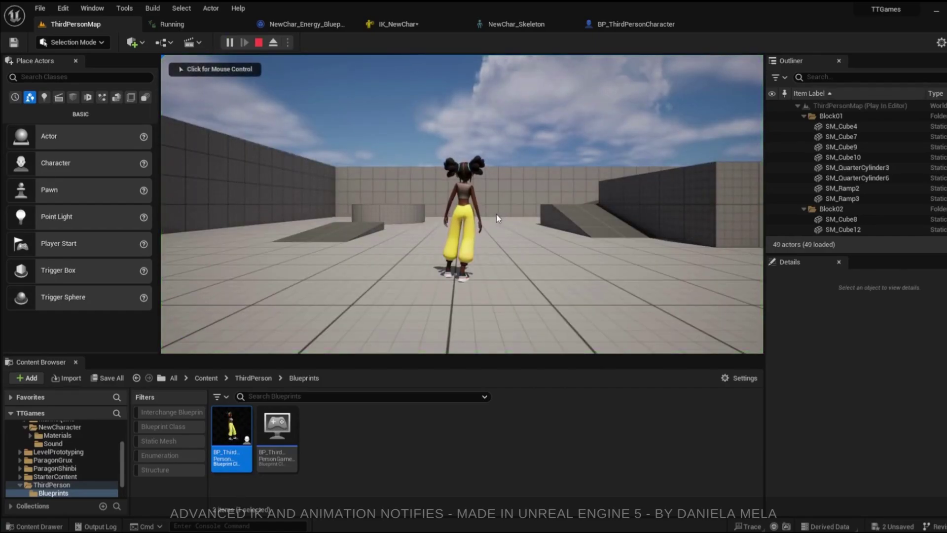
key("F11")
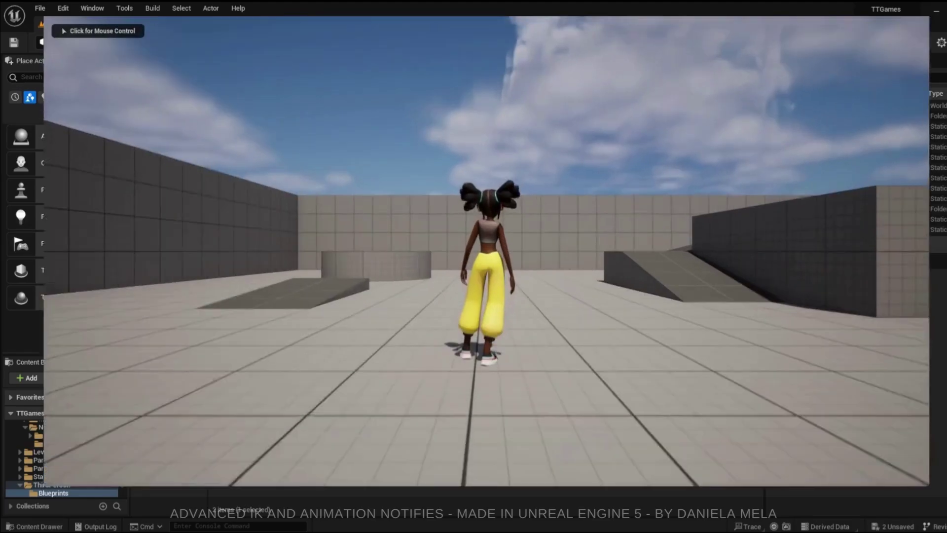
key("w")
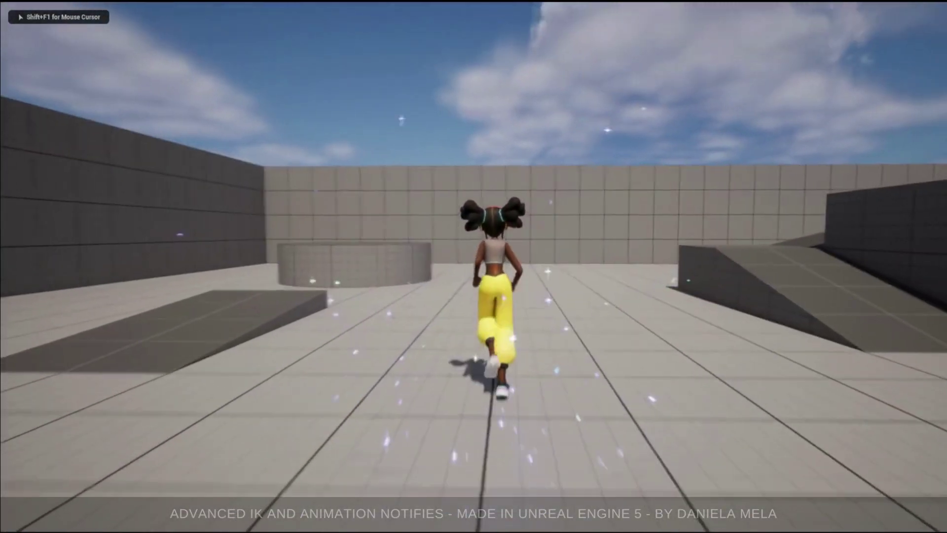